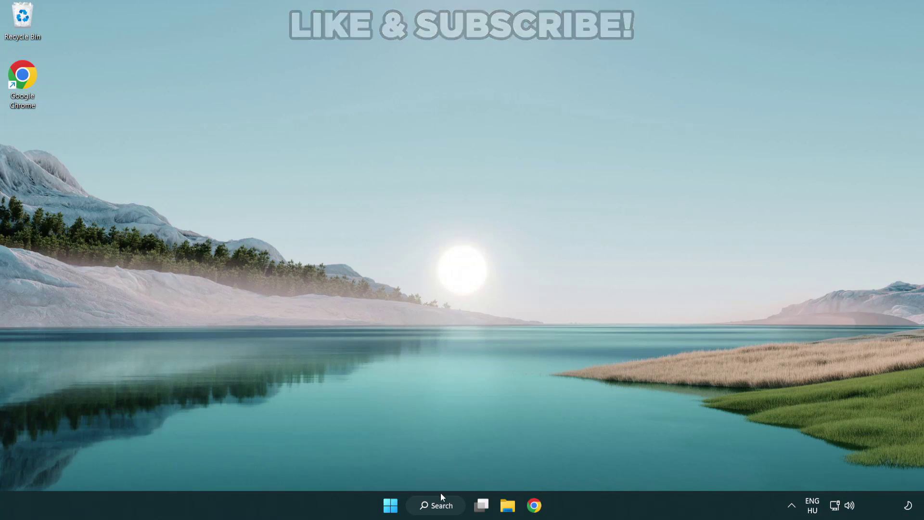
Step: Search Windows for 'device manager'
left_click(448, 510)
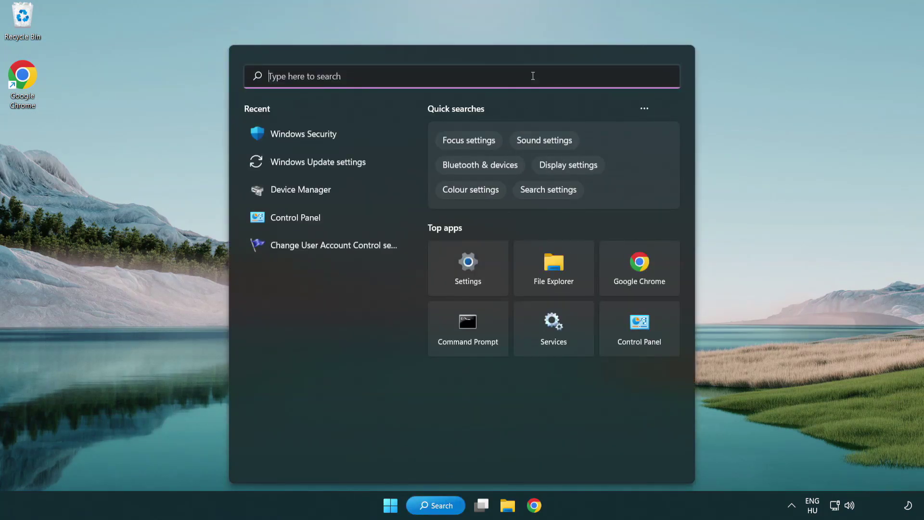
type("device m")
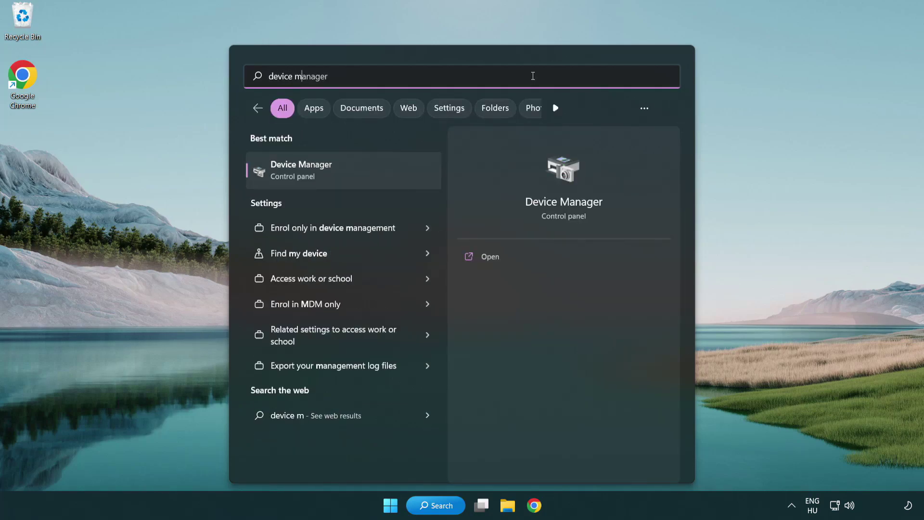
type("anager")
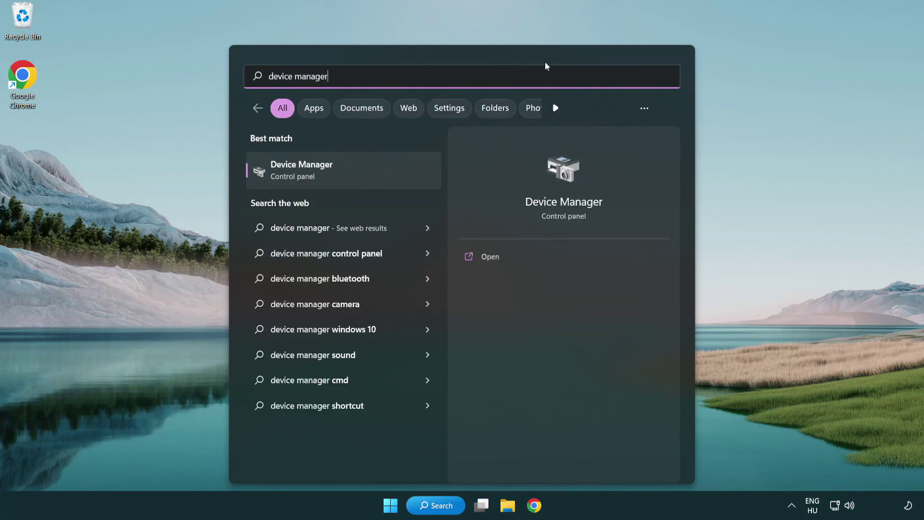
Step: Open Device Manager and bring up the context menu of the VMware SVGA 3D display adapter
left_click(368, 173)
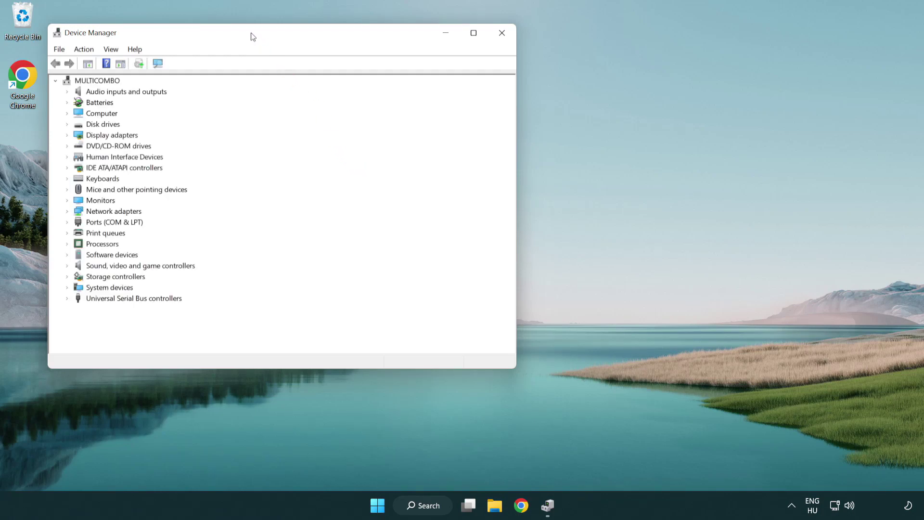
left_click_drag(251, 37, 405, 93)
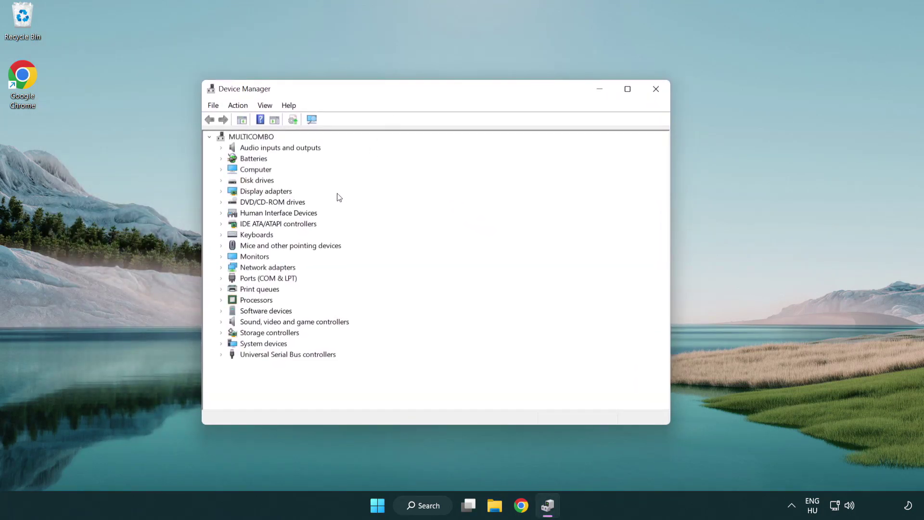
left_click(252, 192)
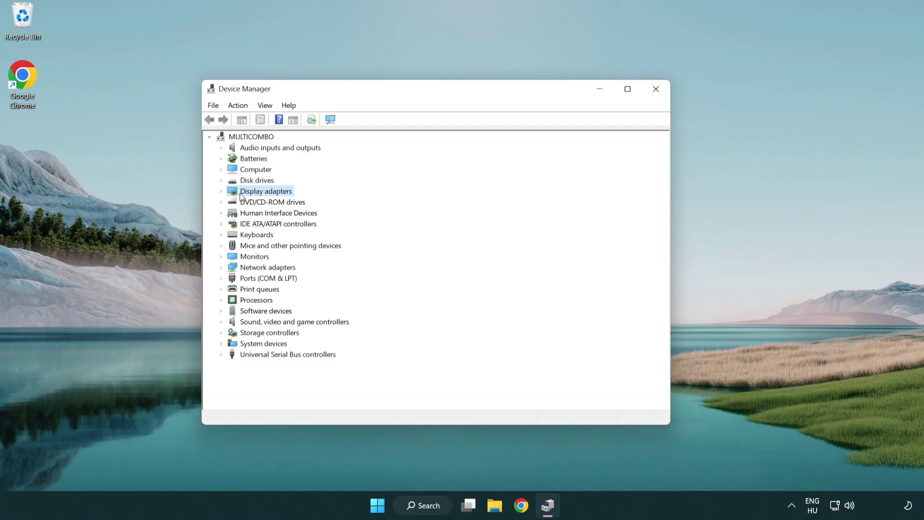
left_click(221, 193)
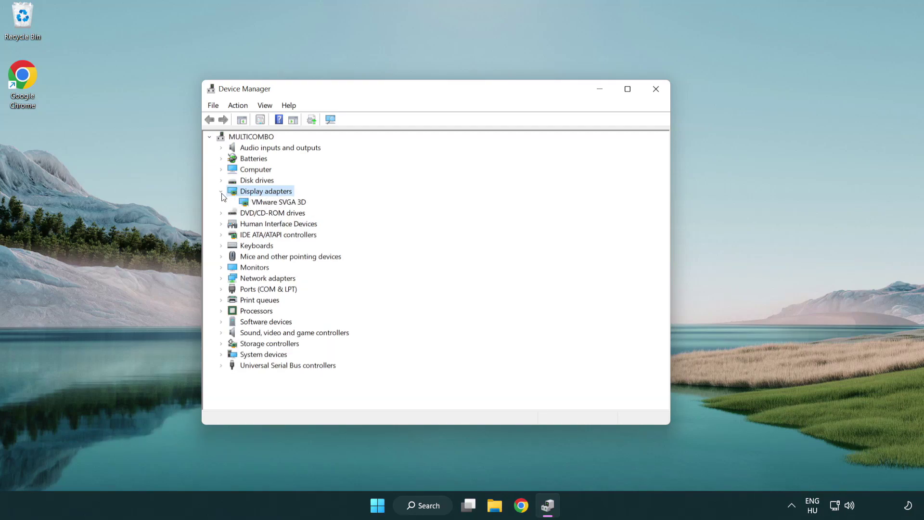
left_click(277, 203)
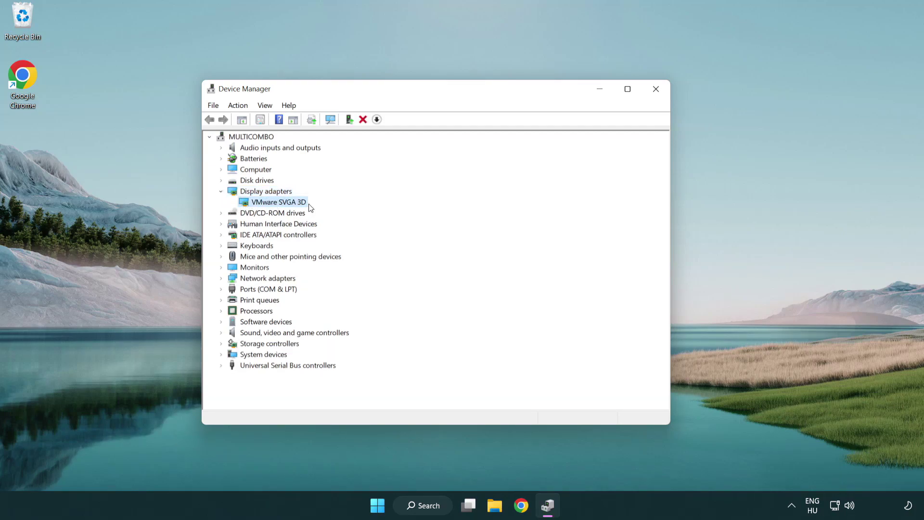
right_click(276, 205)
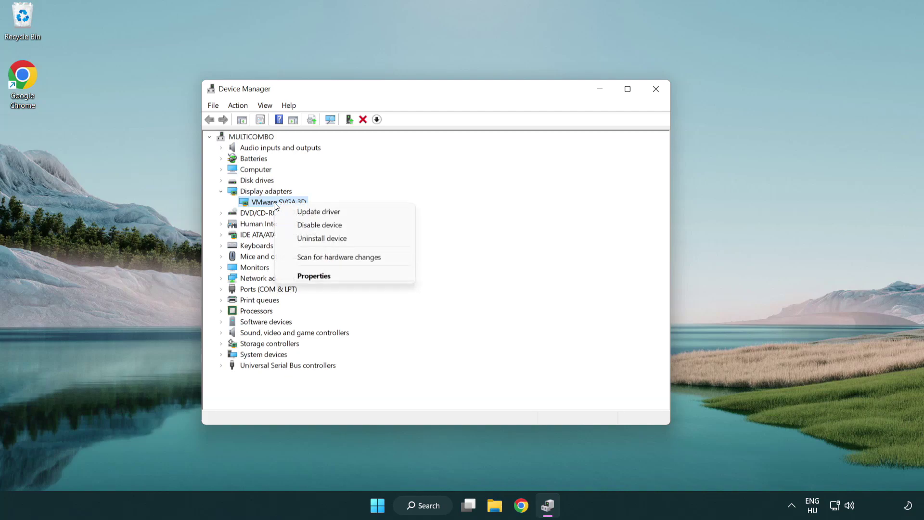
Step: Search automatically for a VMware SVGA 3D driver update; the best driver is already installed
left_click(364, 213)
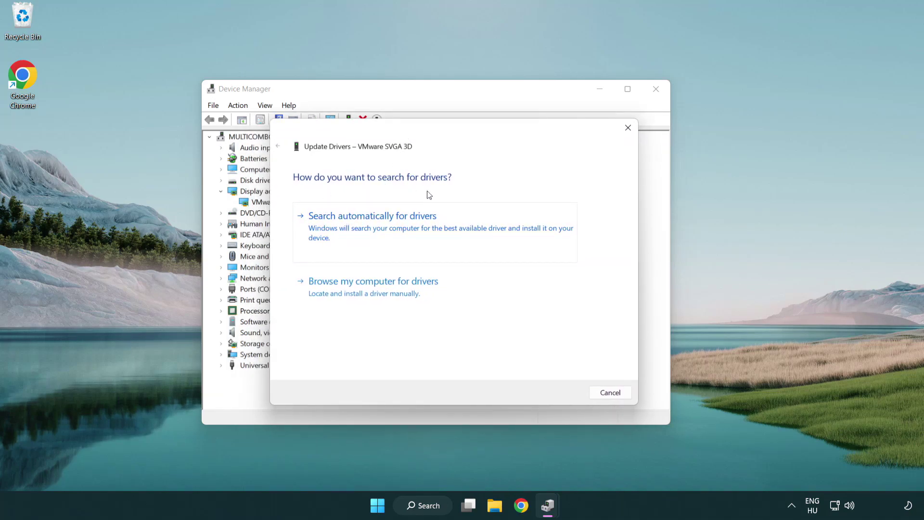
left_click(407, 228)
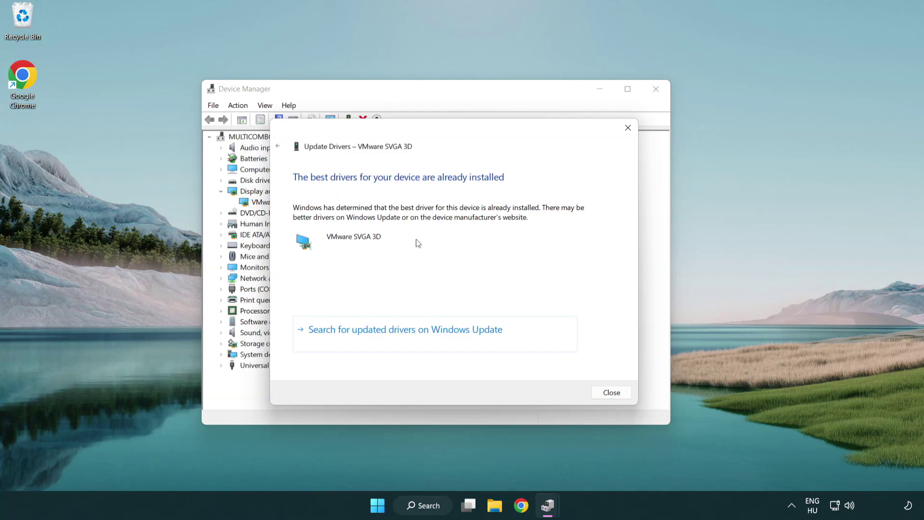
left_click(612, 393)
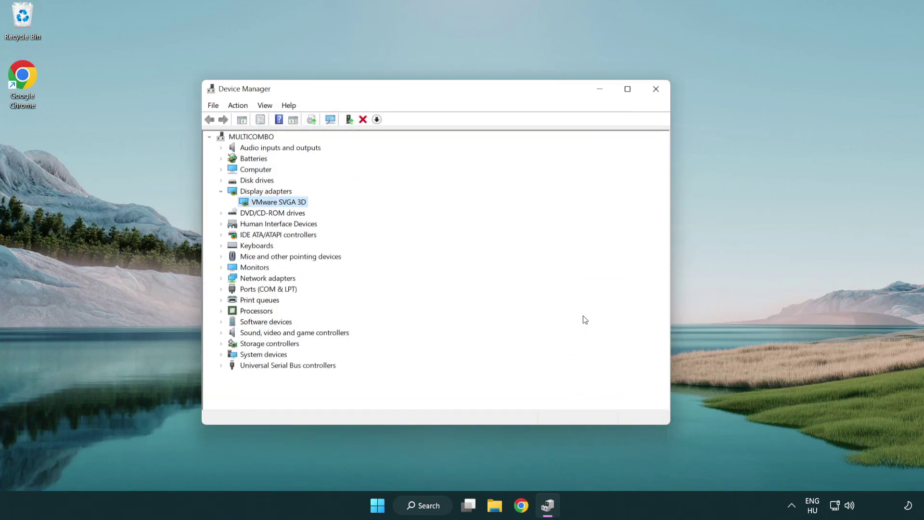
Step: Close Device Manager and search Windows for 'update'
left_click(656, 89)
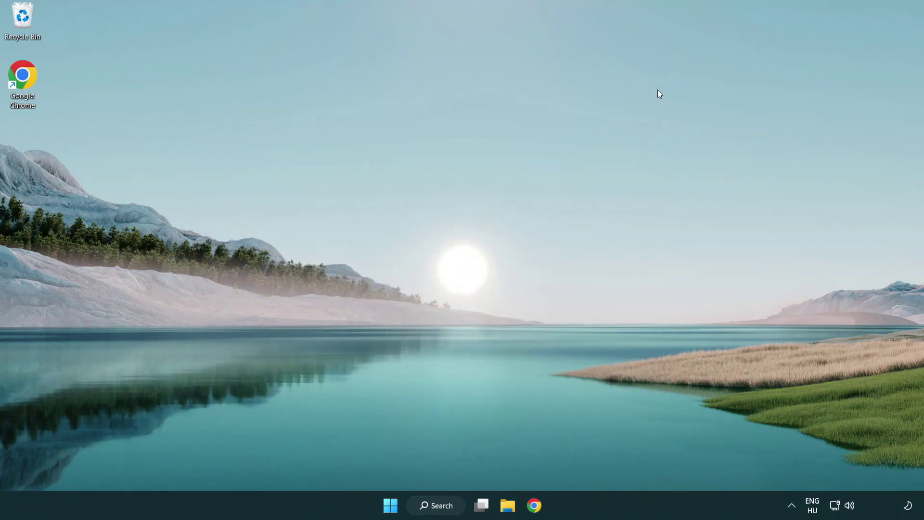
left_click(444, 502)
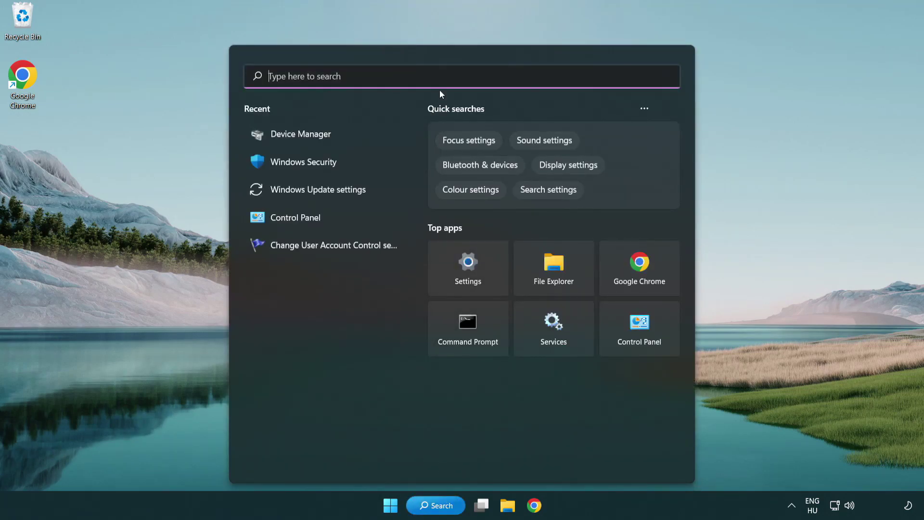
type("u")
type("pdate")
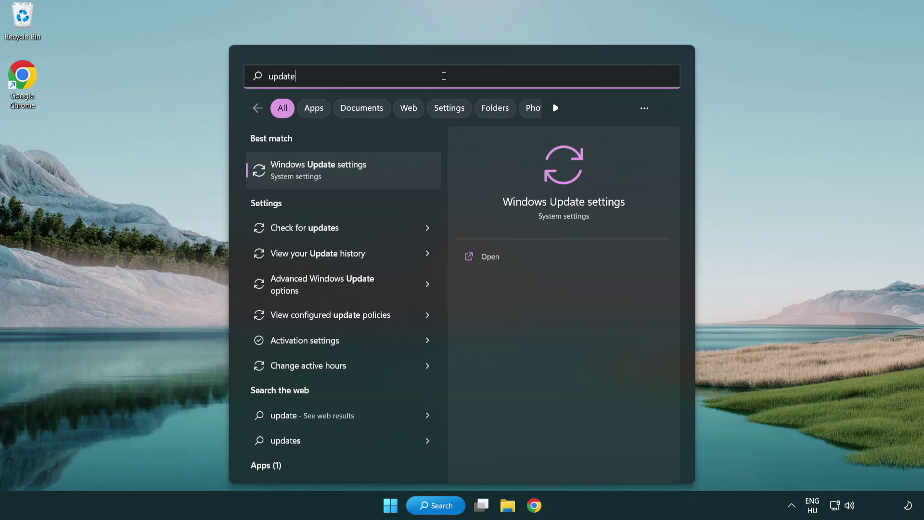
Step: Run a Windows Update check, confirming the PC is up to date
left_click(361, 178)
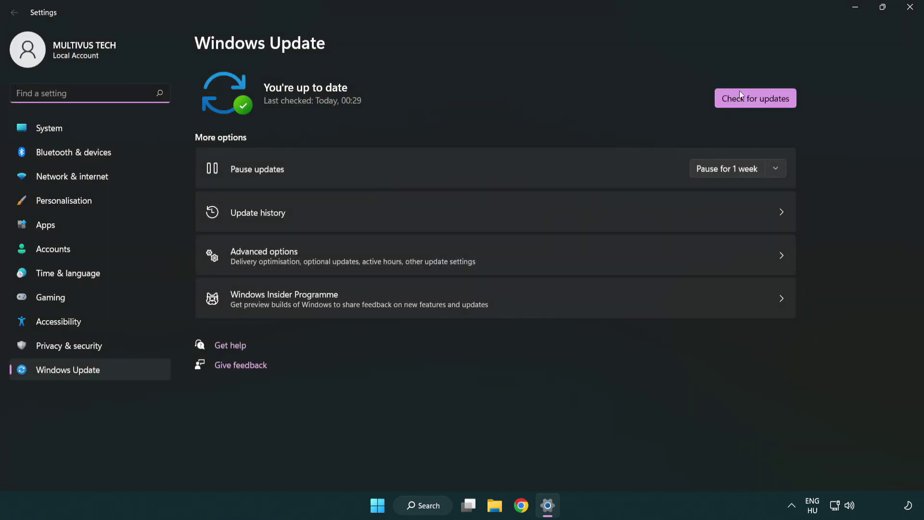
left_click(774, 103)
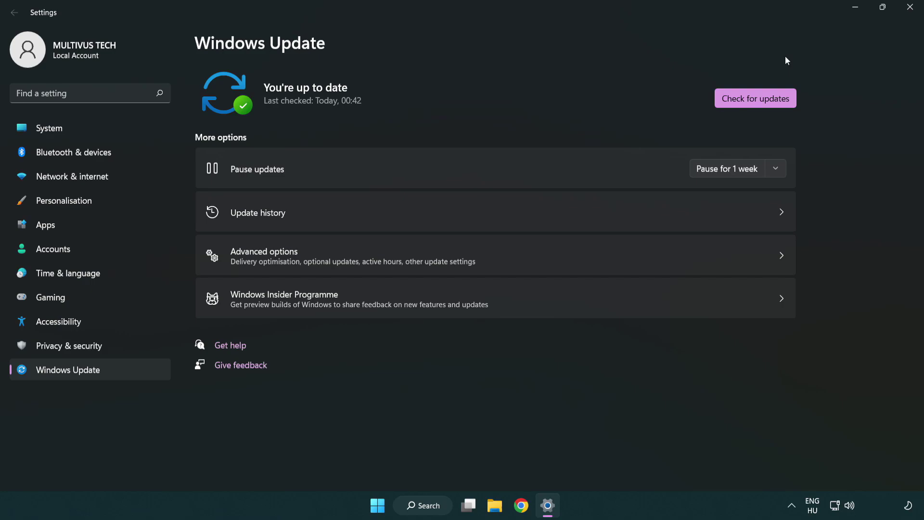
Step: Bring up the Properties of the 'YOUR NOT WORKING APP' desktop shortcut, centred on screen
left_click(909, 8)
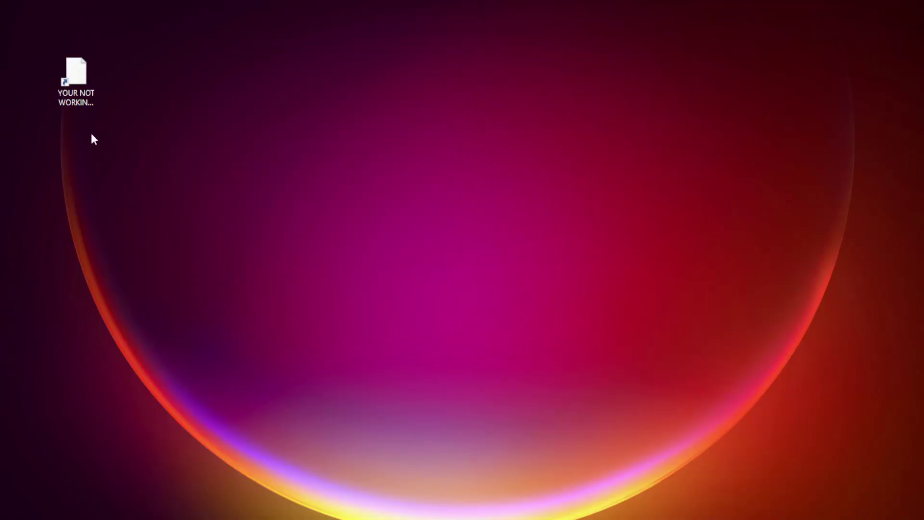
left_click(56, 95)
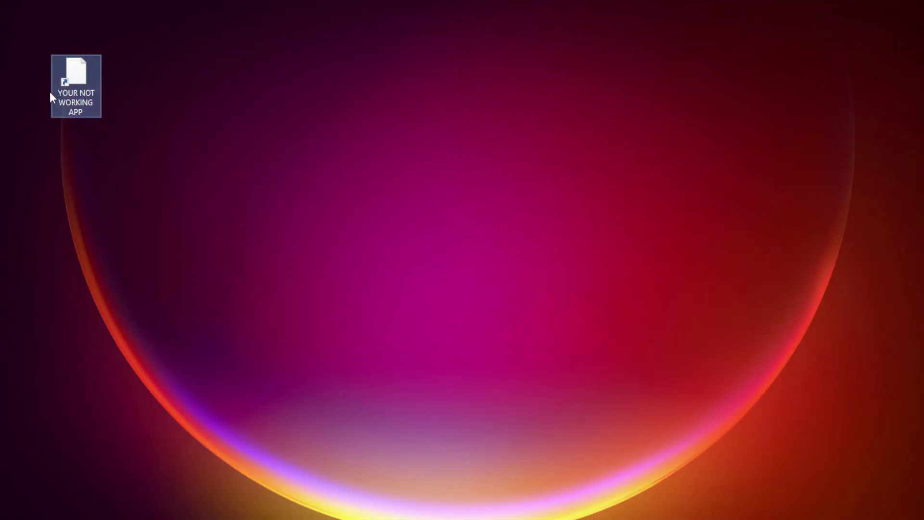
right_click(75, 68)
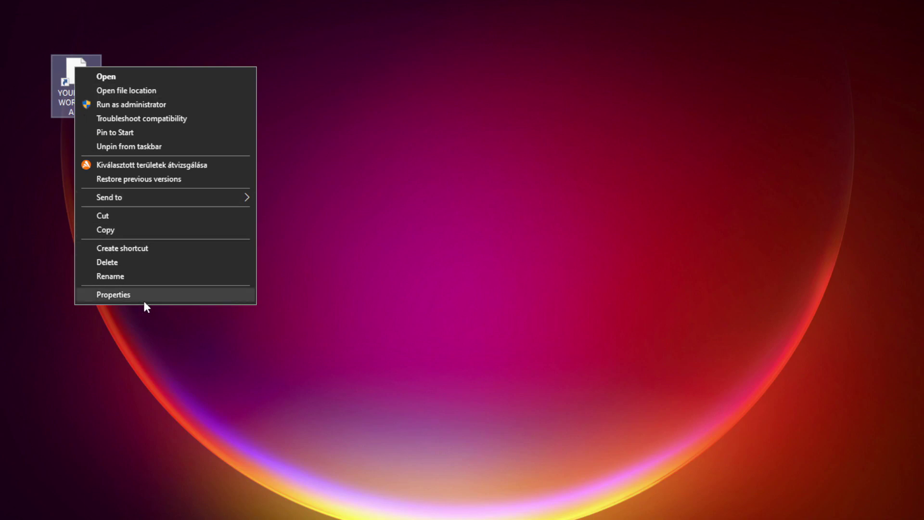
left_click(185, 294)
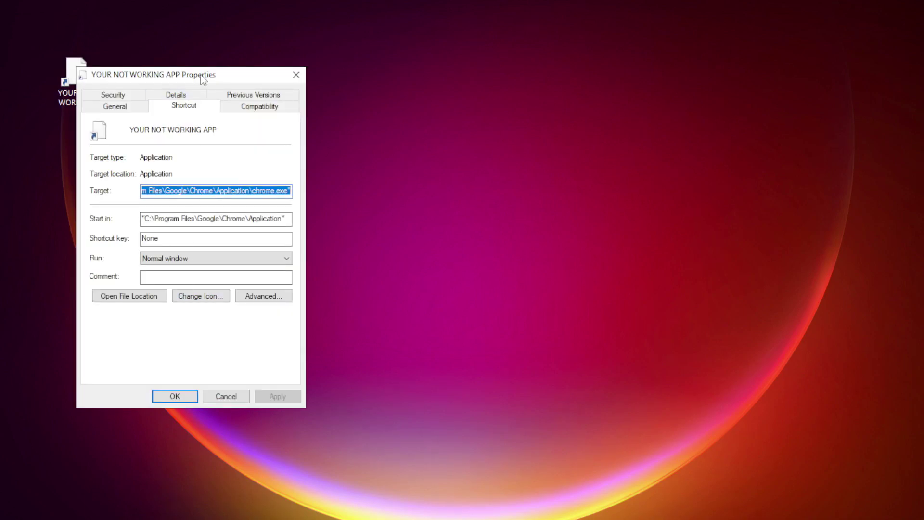
mouse_move(203, 69)
left_mouse_down()
mouse_move(429, 70)
mouse_move(467, 103)
left_mouse_up()
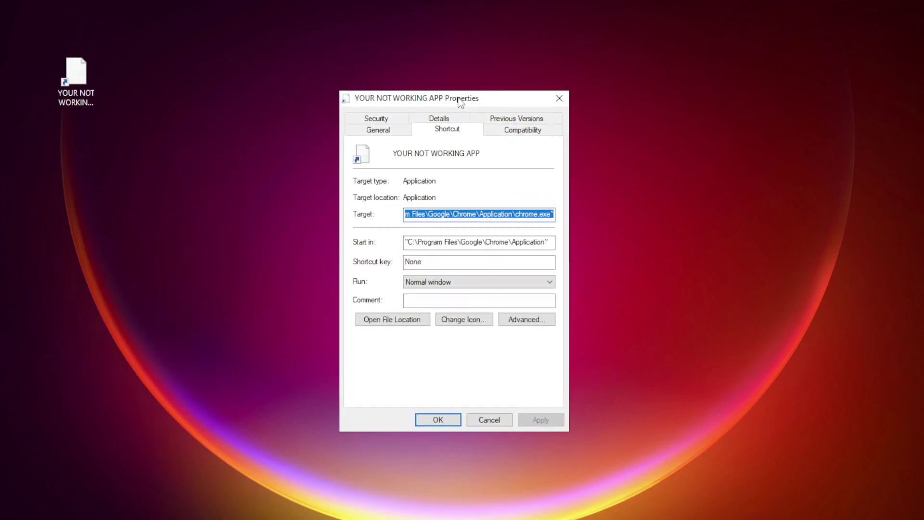
Step: Apply Windows 8 compatibility mode and always run as administrator to the shortcut
left_click(541, 132)
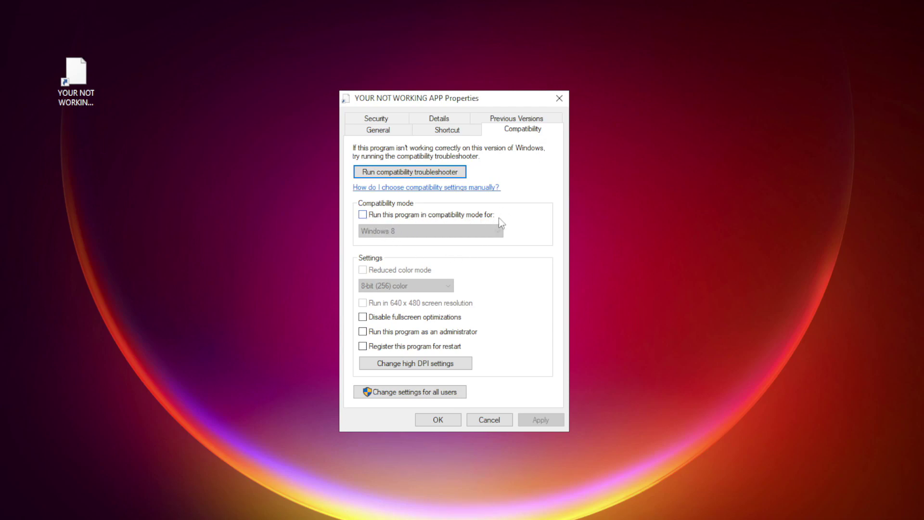
left_click(374, 214)
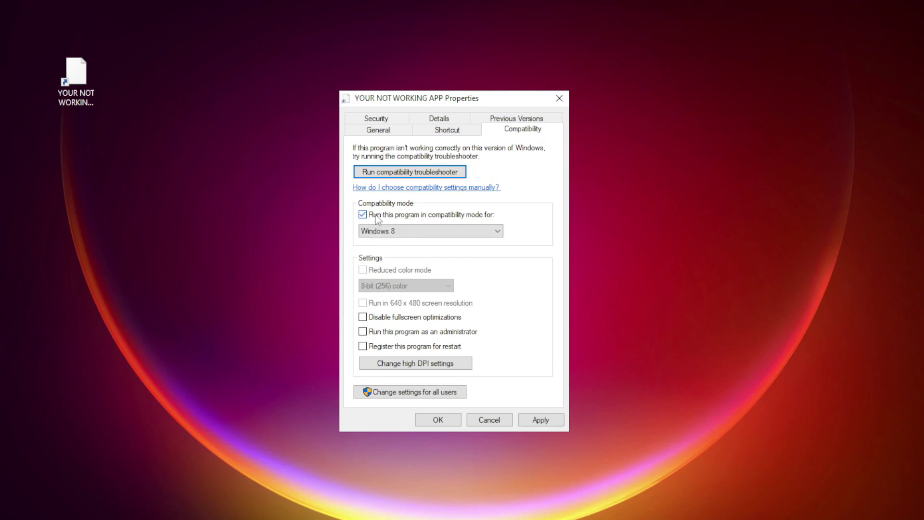
left_click(411, 231)
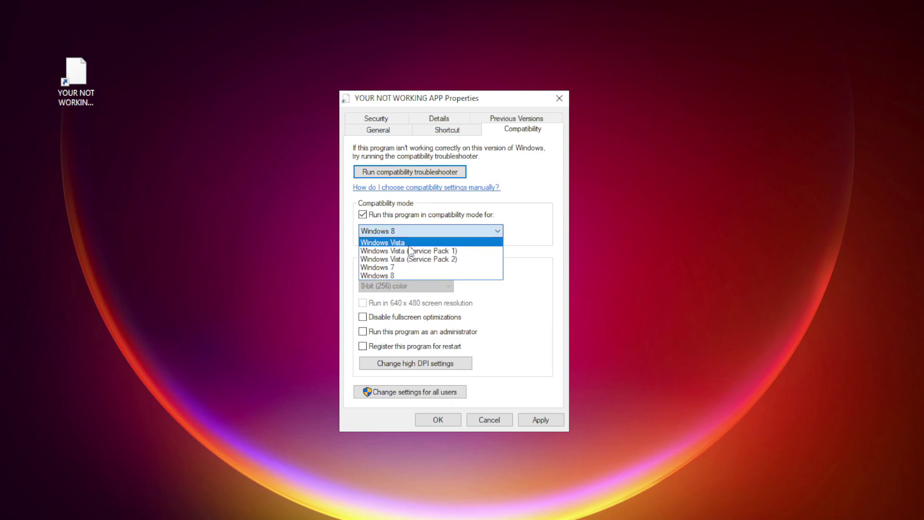
left_click(404, 274)
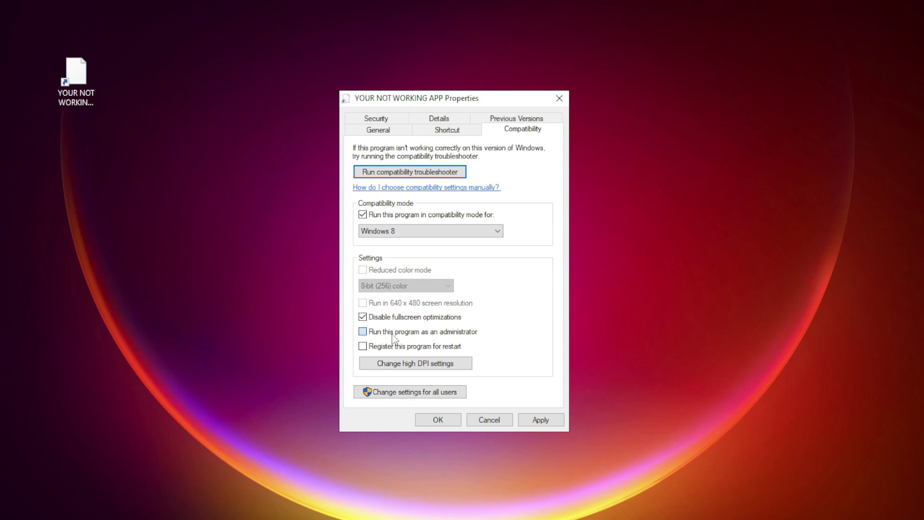
left_click(374, 332)
left_click(548, 421)
left_click(439, 421)
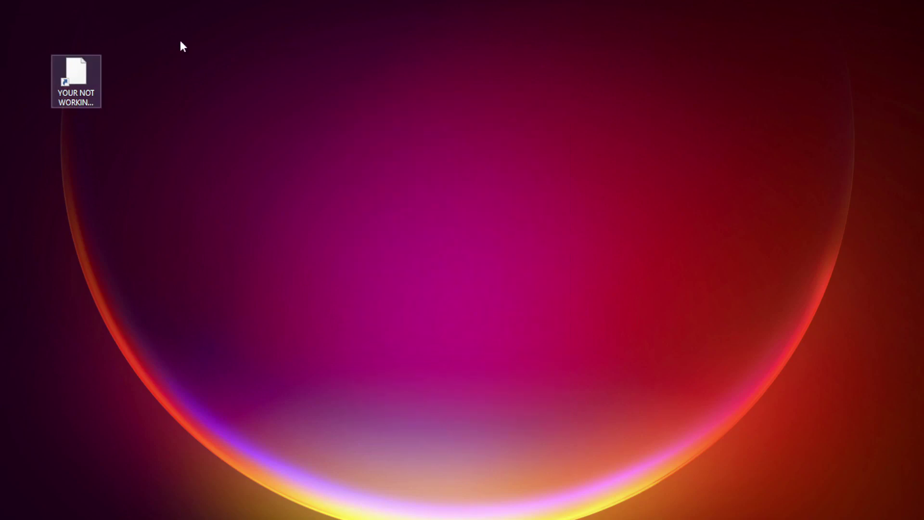
Step: Test-launch the app shortcut, then bring up Task Manager from the Start button's right-click menu
double_click(70, 82)
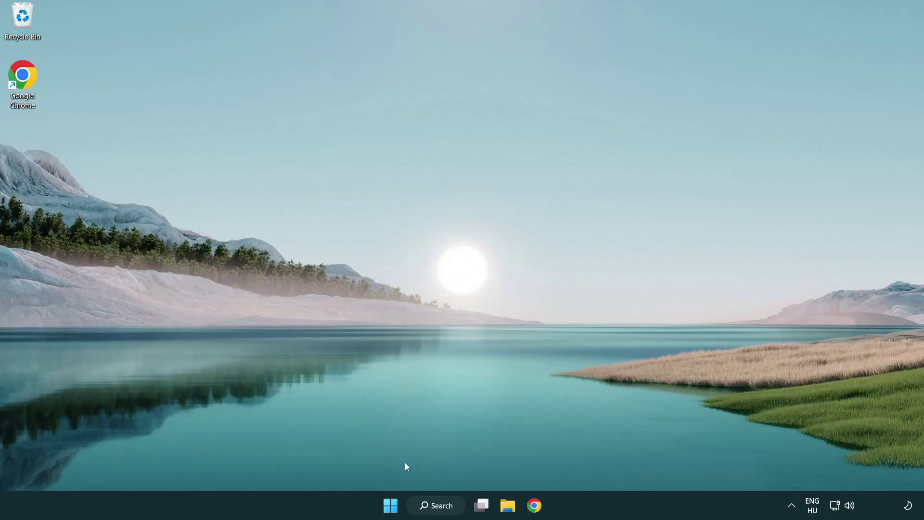
right_click(391, 510)
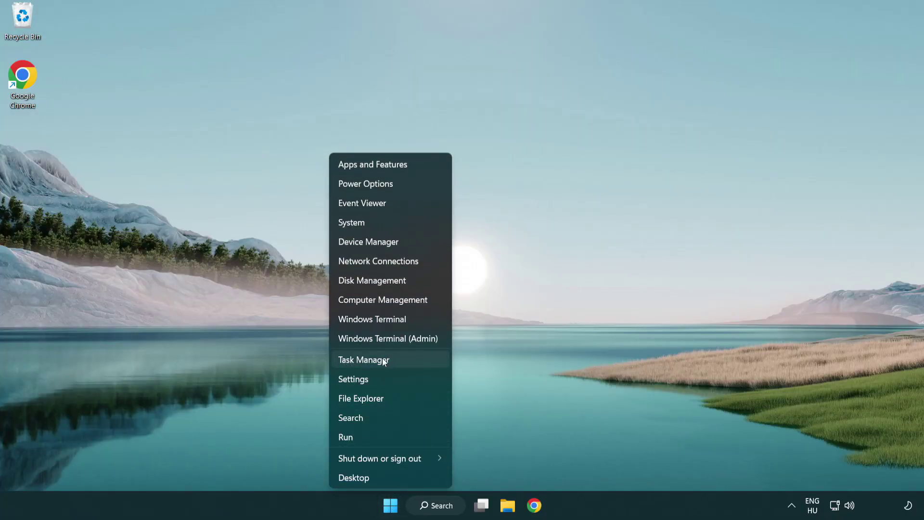
left_click(408, 364)
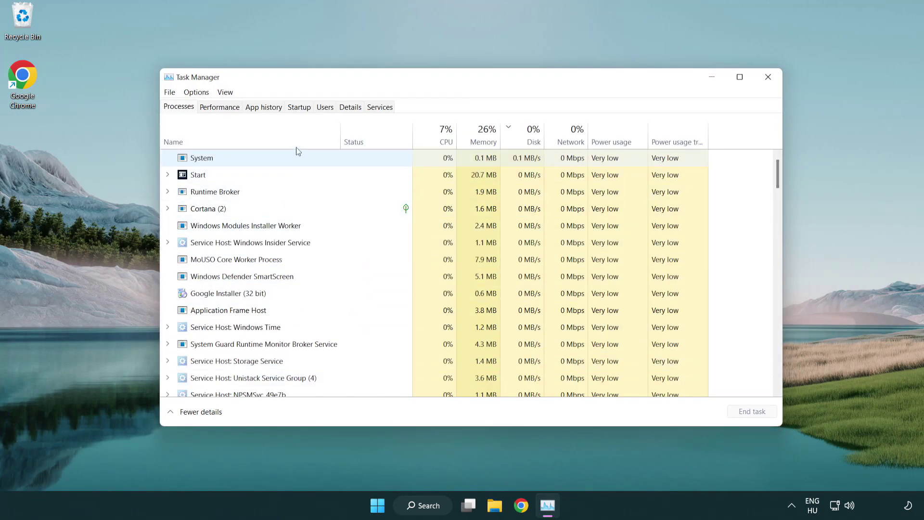
Step: Disable Terminal, Phone Link, Cortana and Windows Security notifications as startup apps
left_click(300, 107)
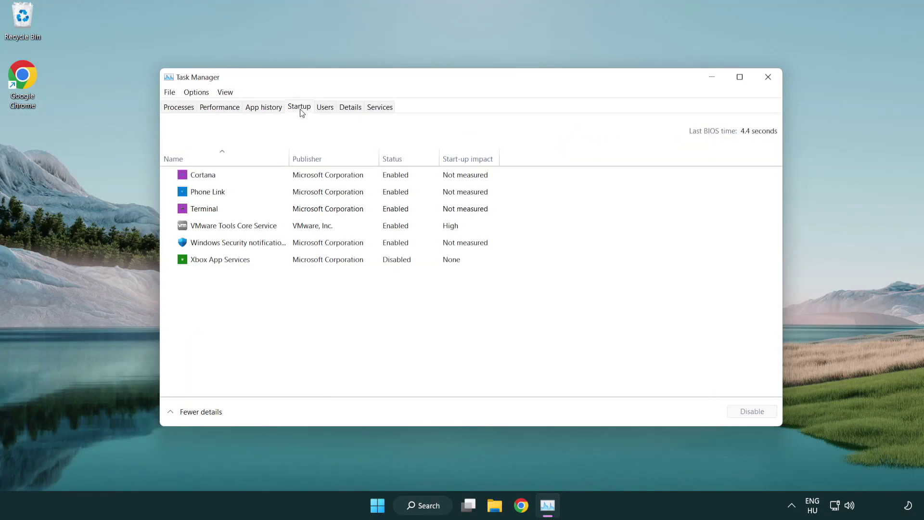
left_click(301, 208)
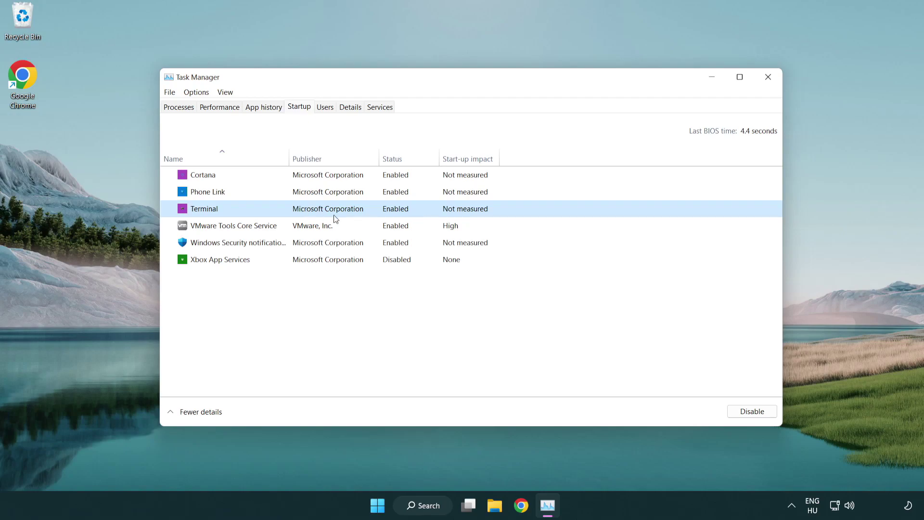
left_click(734, 411)
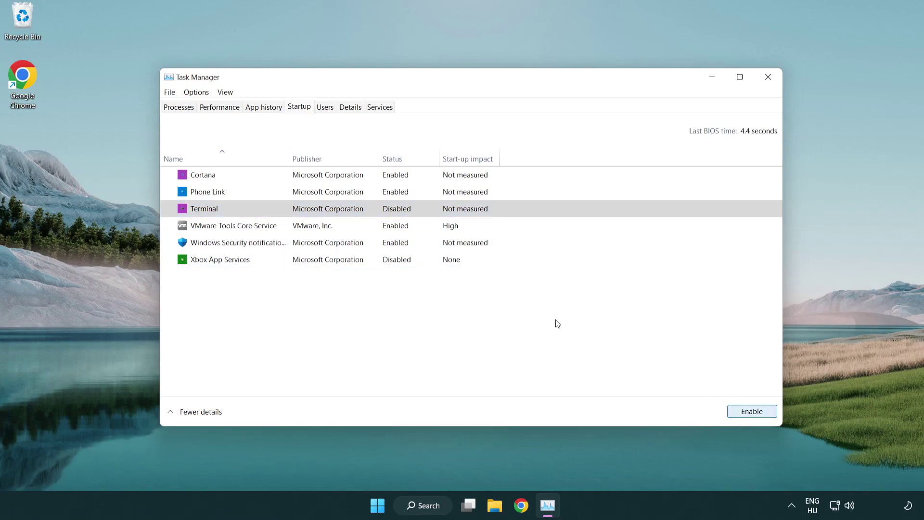
left_click(385, 193)
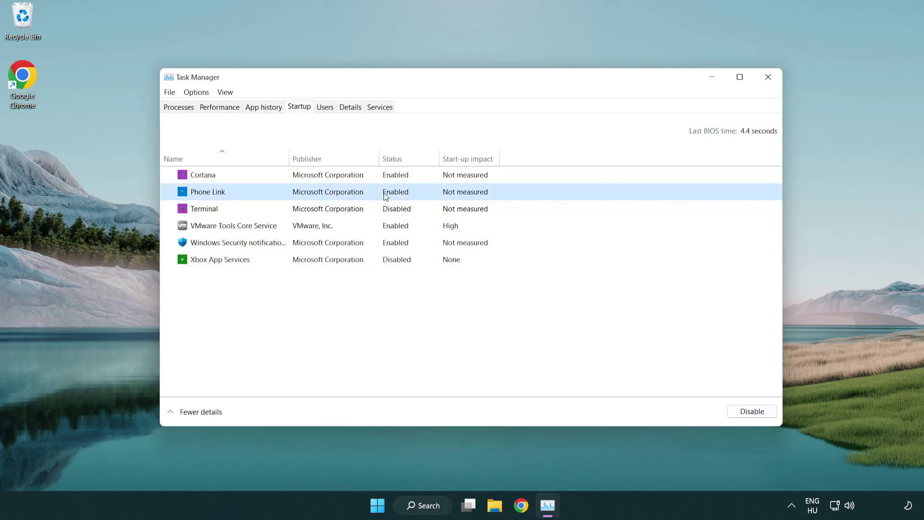
left_click(743, 410)
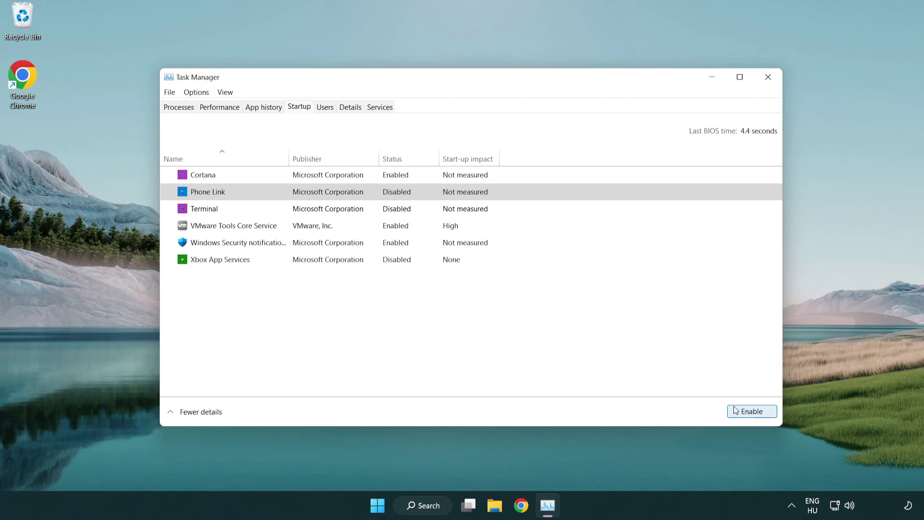
left_click(331, 180)
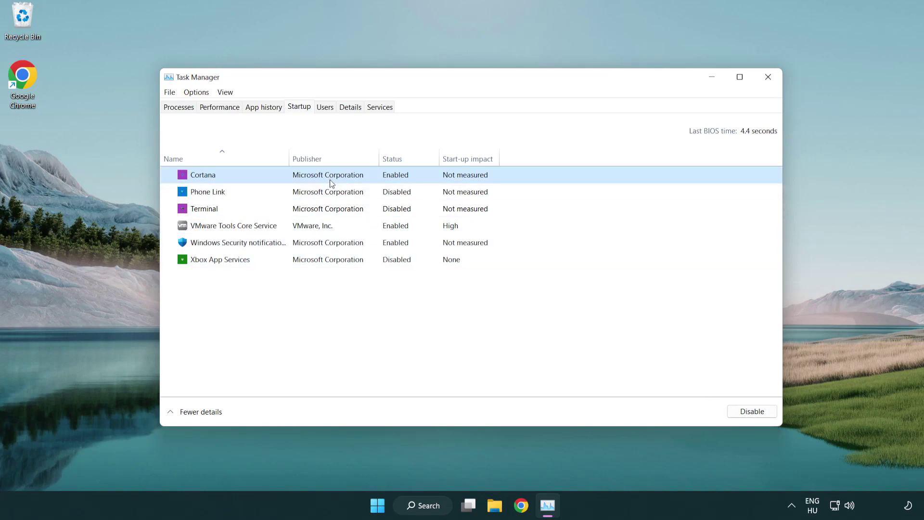
left_click(747, 411)
left_click(438, 246)
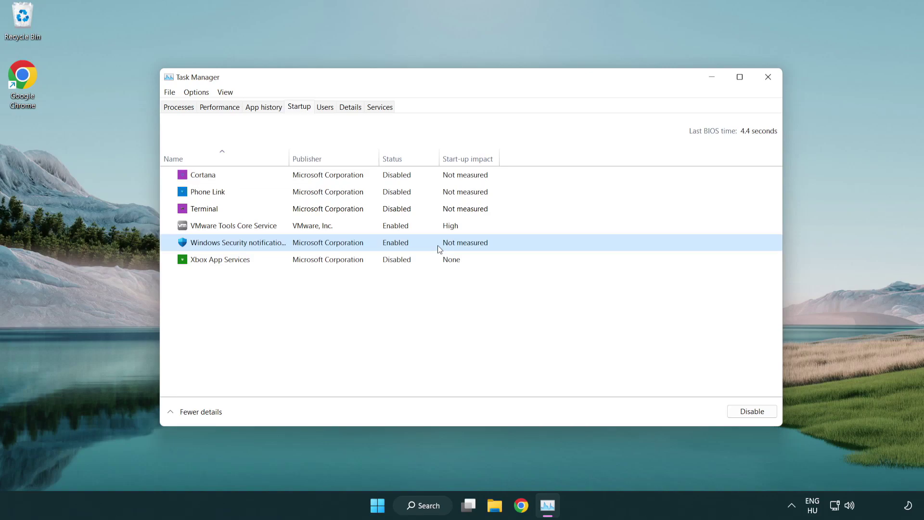
left_click(746, 411)
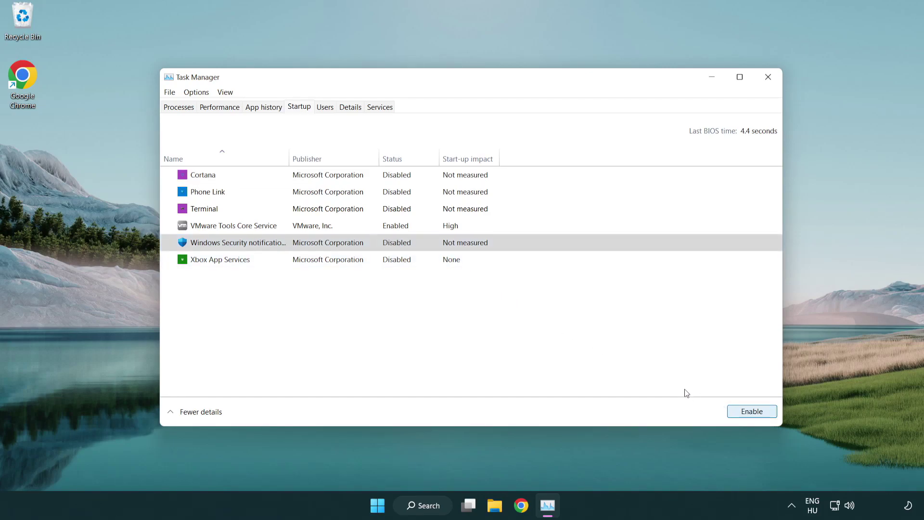
Step: Close Task Manager and launch Windows Security through a search for 'security'
left_click(768, 78)
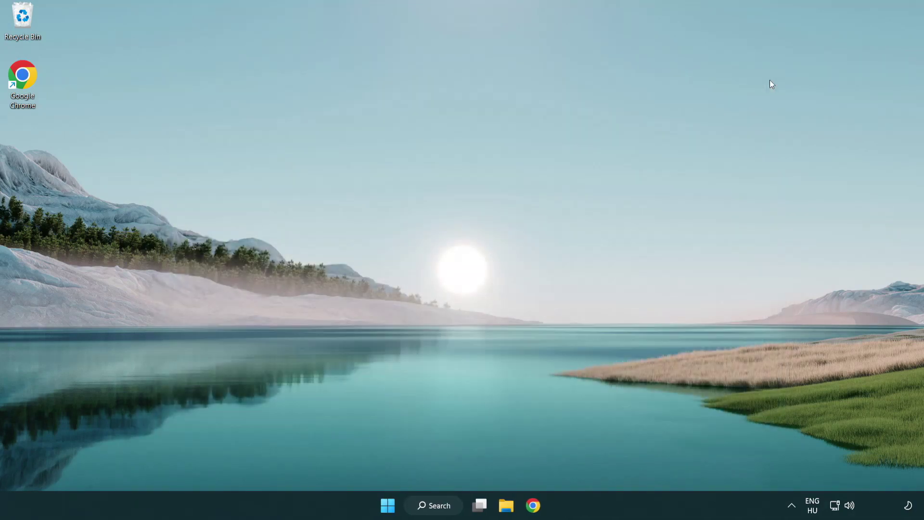
left_click(441, 510)
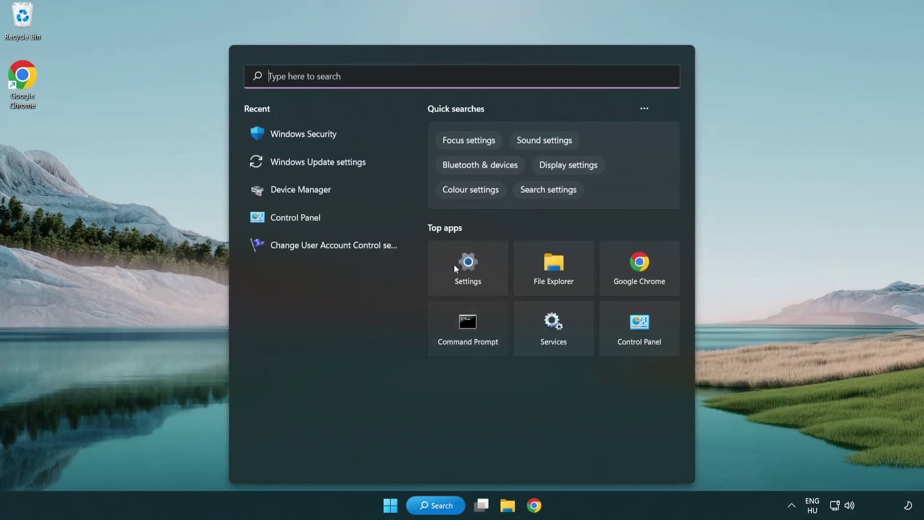
type("se")
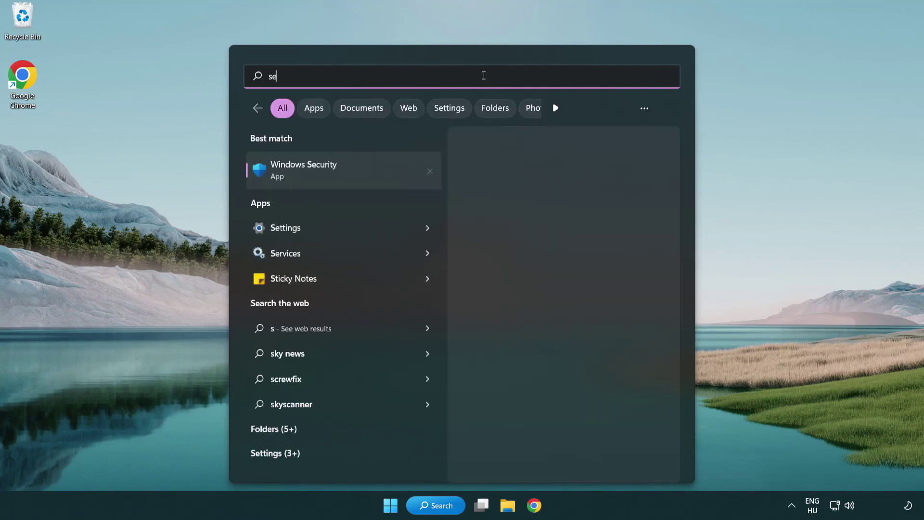
type("curi")
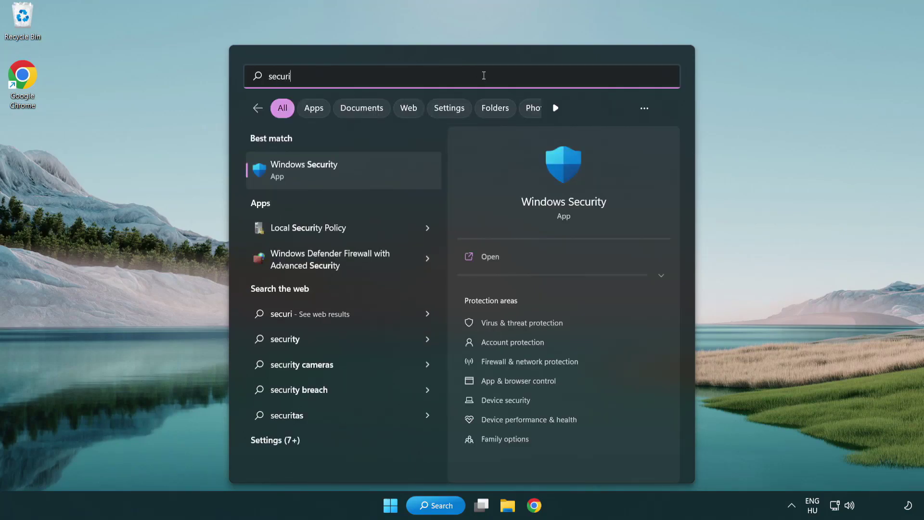
type("ty")
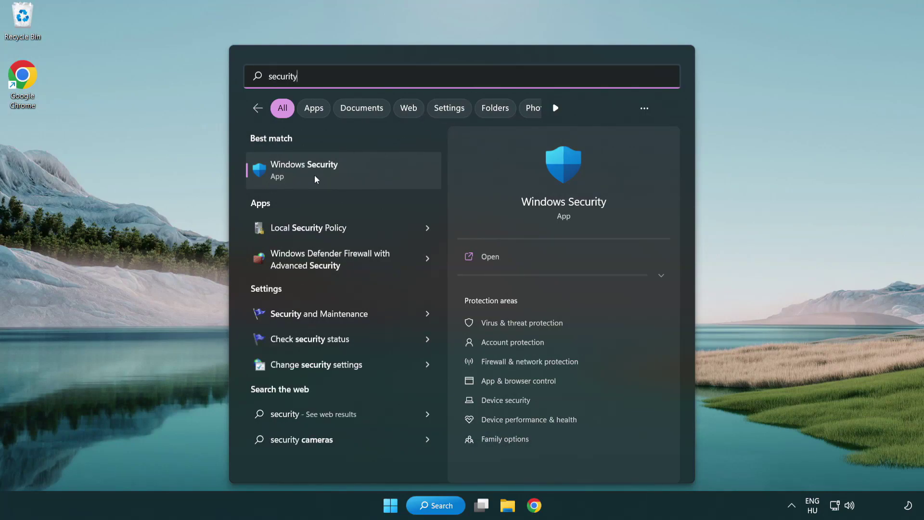
left_click(379, 178)
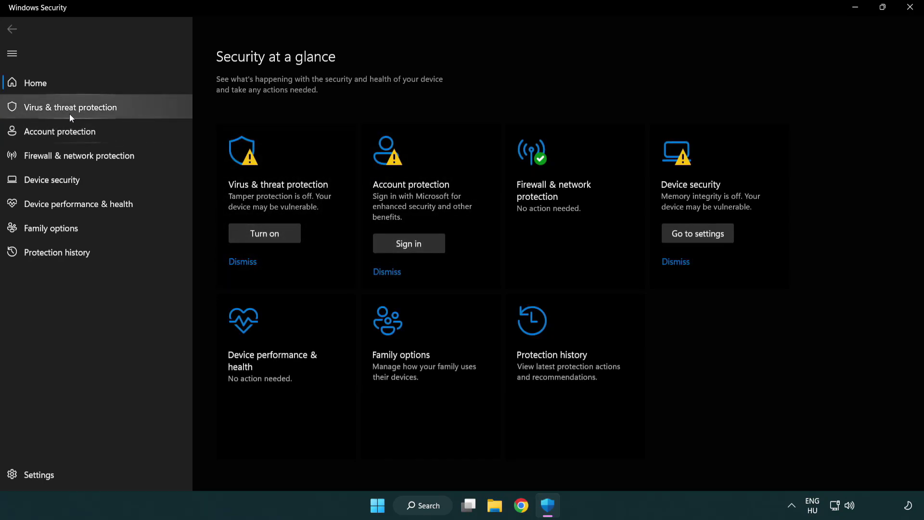
Step: Open the Virus & threat protection settings via Manage settings and scroll down to Exclusions
left_click(139, 106)
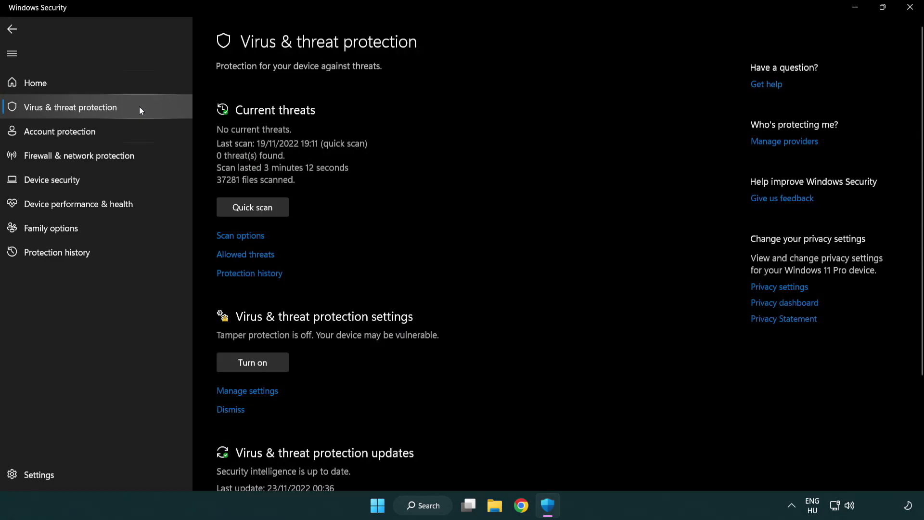
scroll(269, 217, "down", 3)
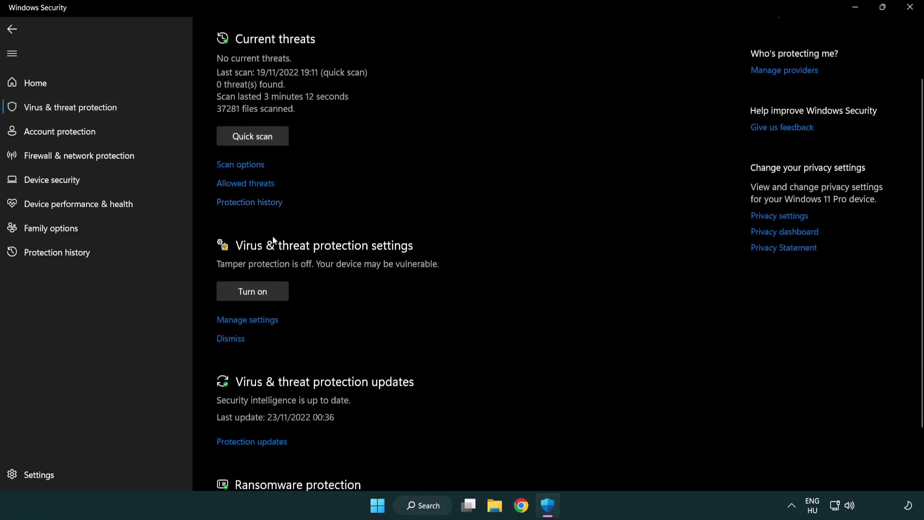
left_click(245, 321)
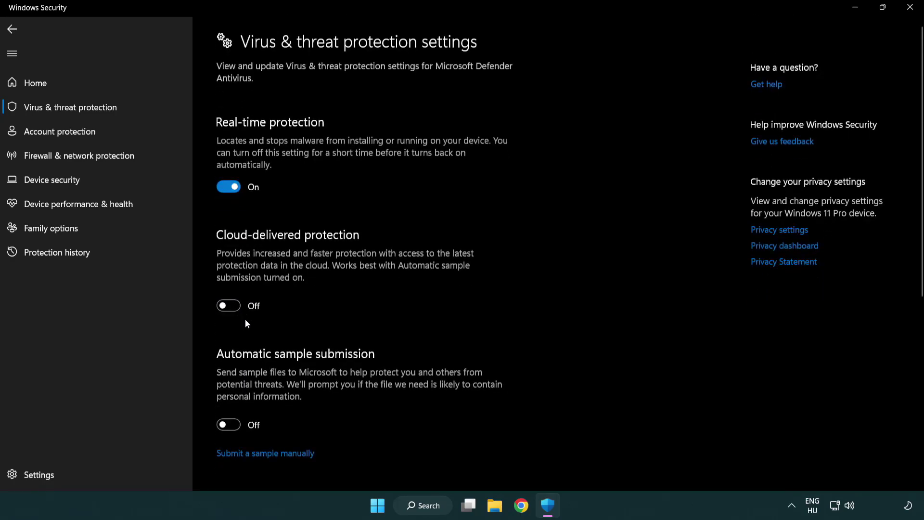
scroll(245, 321, "down", 2)
scroll(246, 321, "down", 2)
scroll(247, 322, "down", 5)
scroll(246, 322, "down", 5)
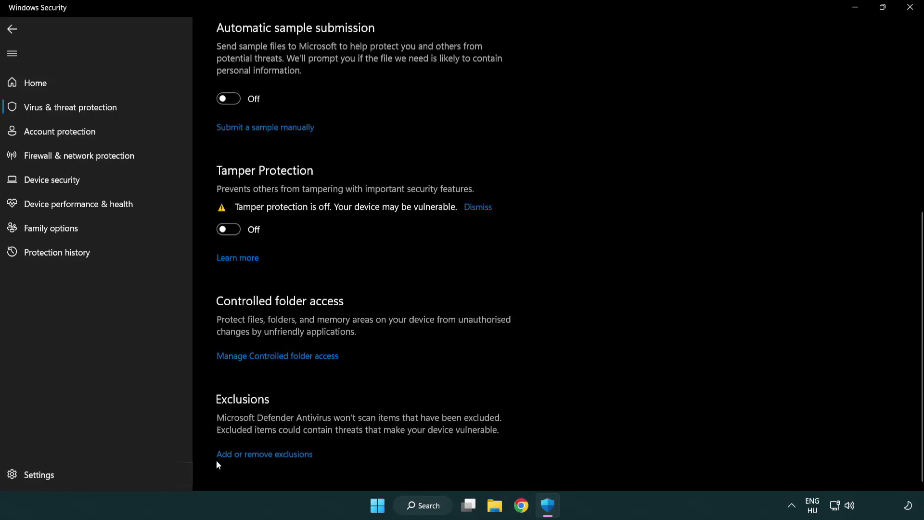
Step: Start adding a new File exclusion from the Defender Exclusions list
left_click(268, 458)
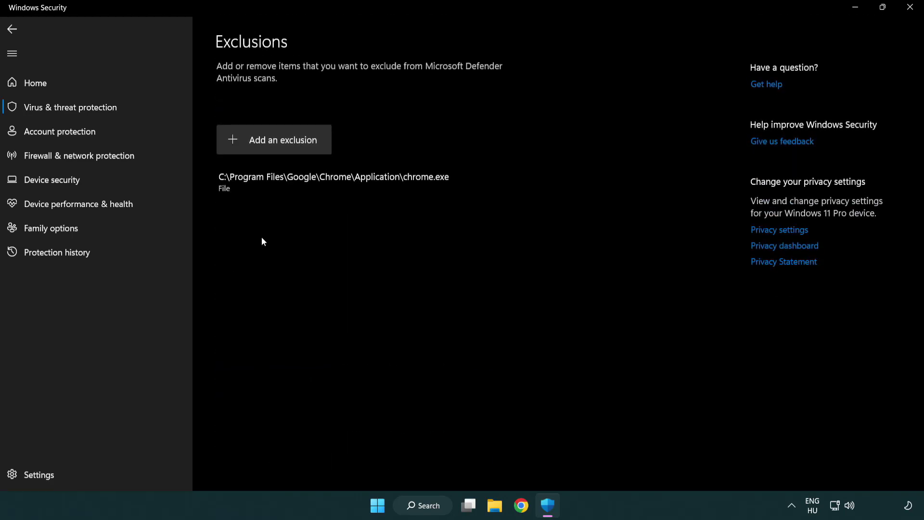
left_click(277, 145)
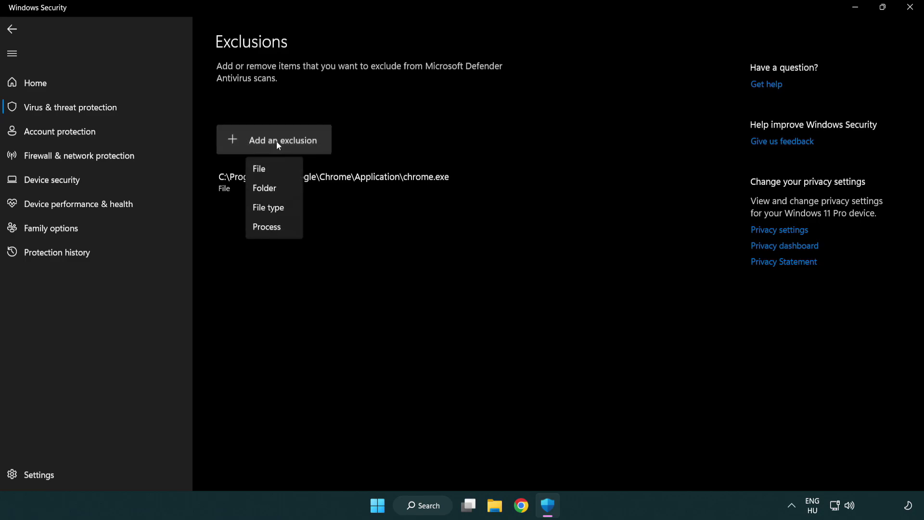
left_click(278, 170)
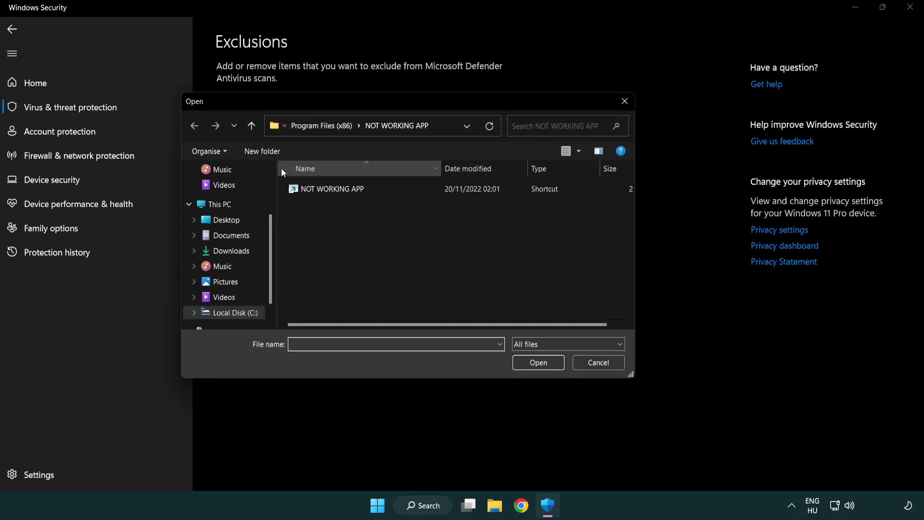
Step: Browse to C:\Program Files (x86)\NOT WORKING APP and choose its shortcut as the excluded file
left_click(313, 127)
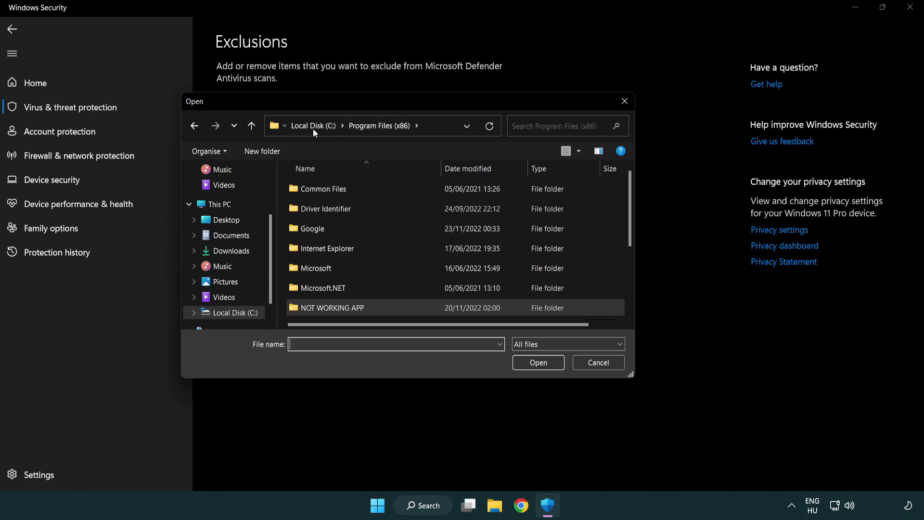
left_click(317, 126)
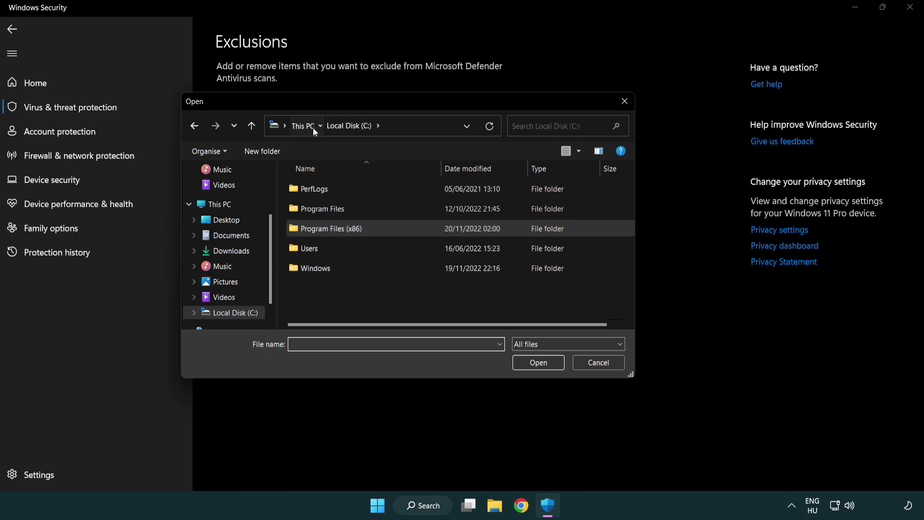
left_click(307, 126)
double_click(336, 319)
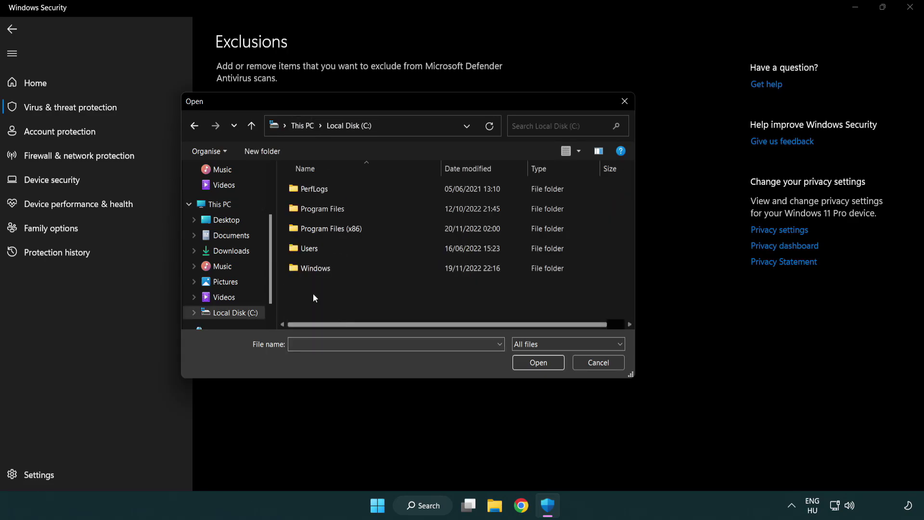
double_click(338, 227)
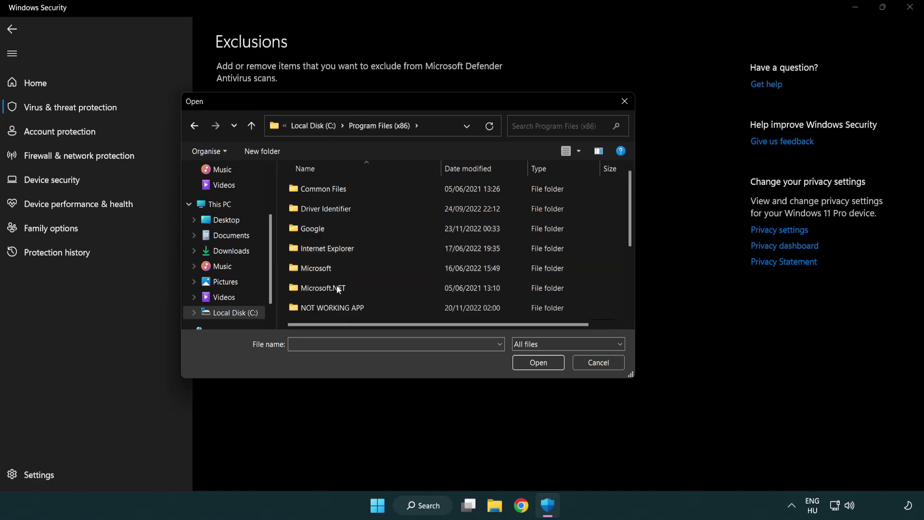
double_click(345, 309)
left_click(328, 189)
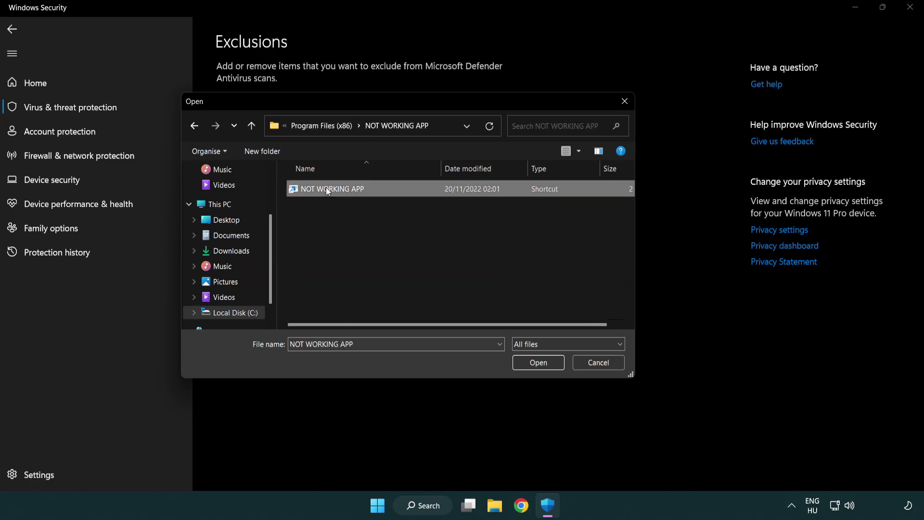
left_click(538, 363)
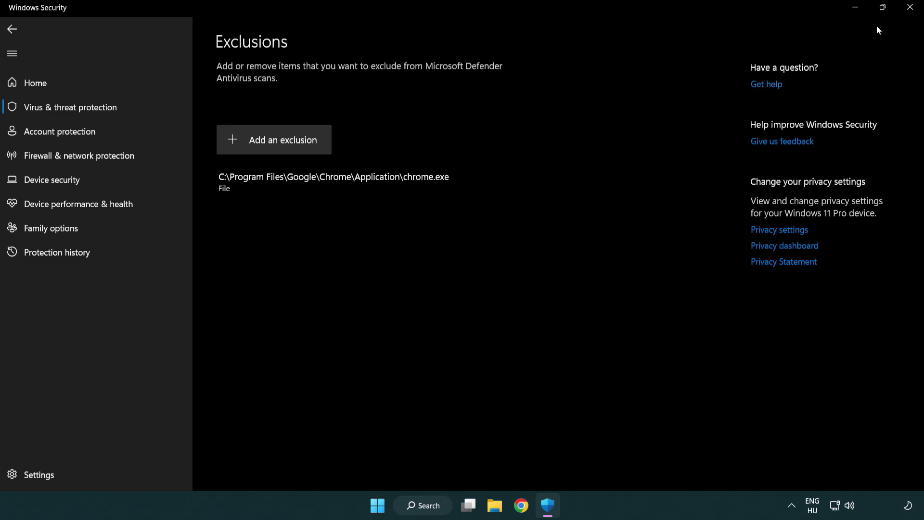
Step: Close Windows Security and show the Start menu power options with Restart
left_click(910, 8)
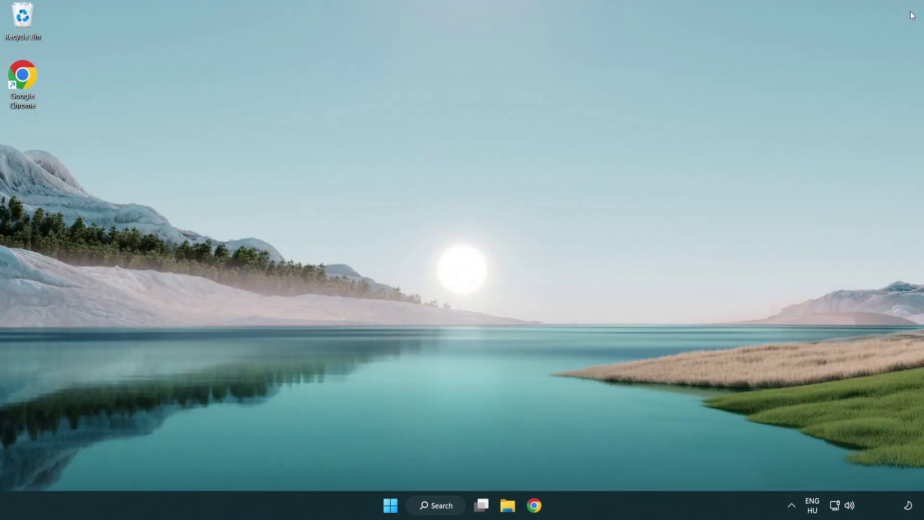
left_click(391, 505)
left_click(615, 461)
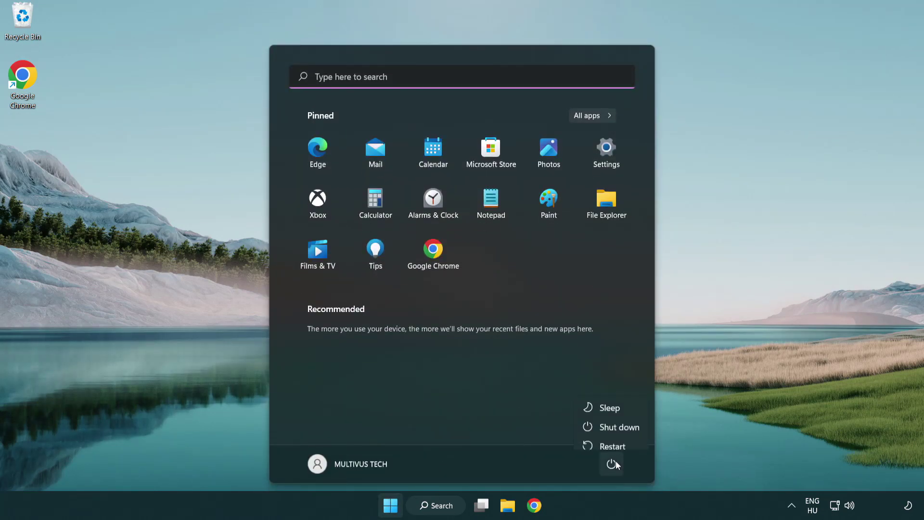